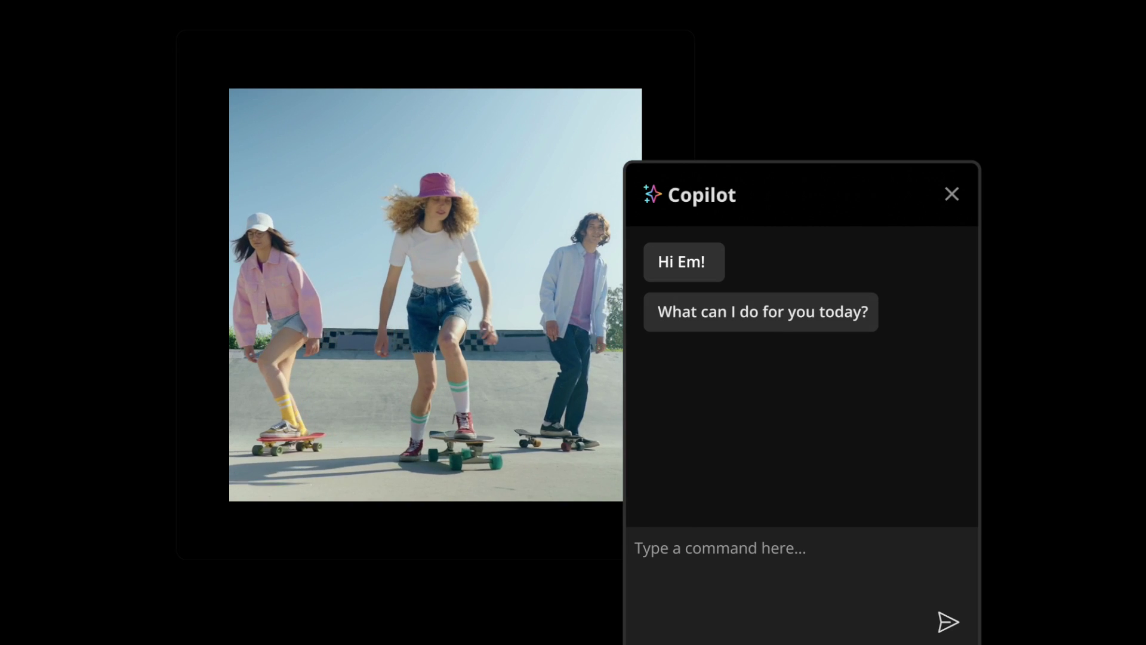
Step: Ask Copilot to 'Resize my project for TikTok' for the skateboarding project
text(Resize my project for Tik)
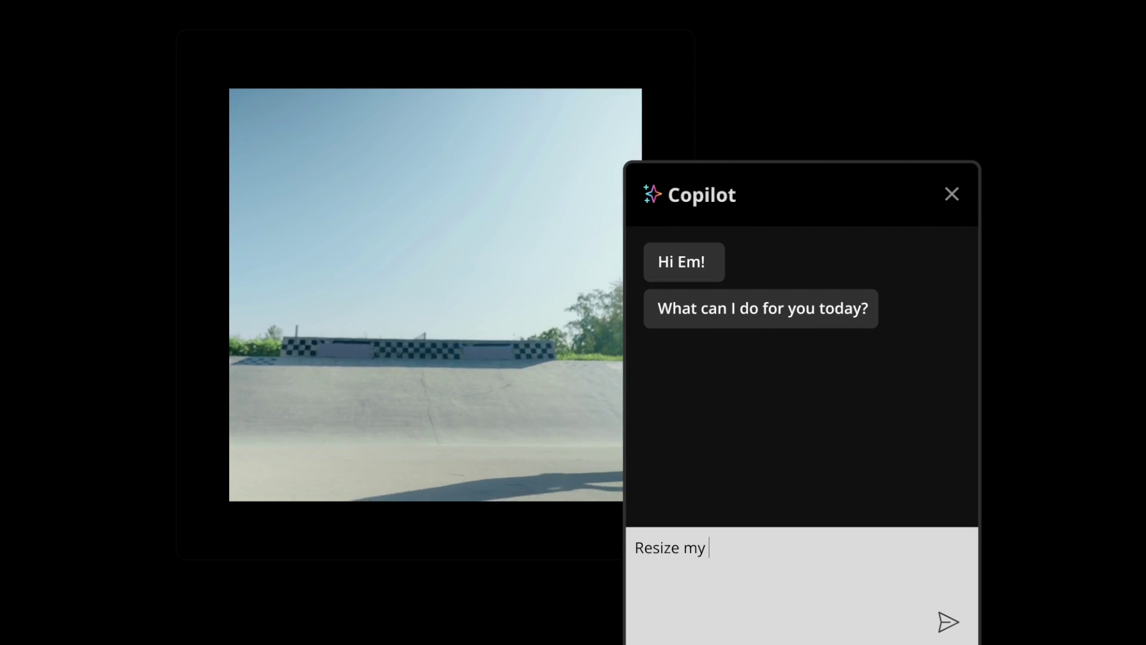
text(Tok)
key(Return)
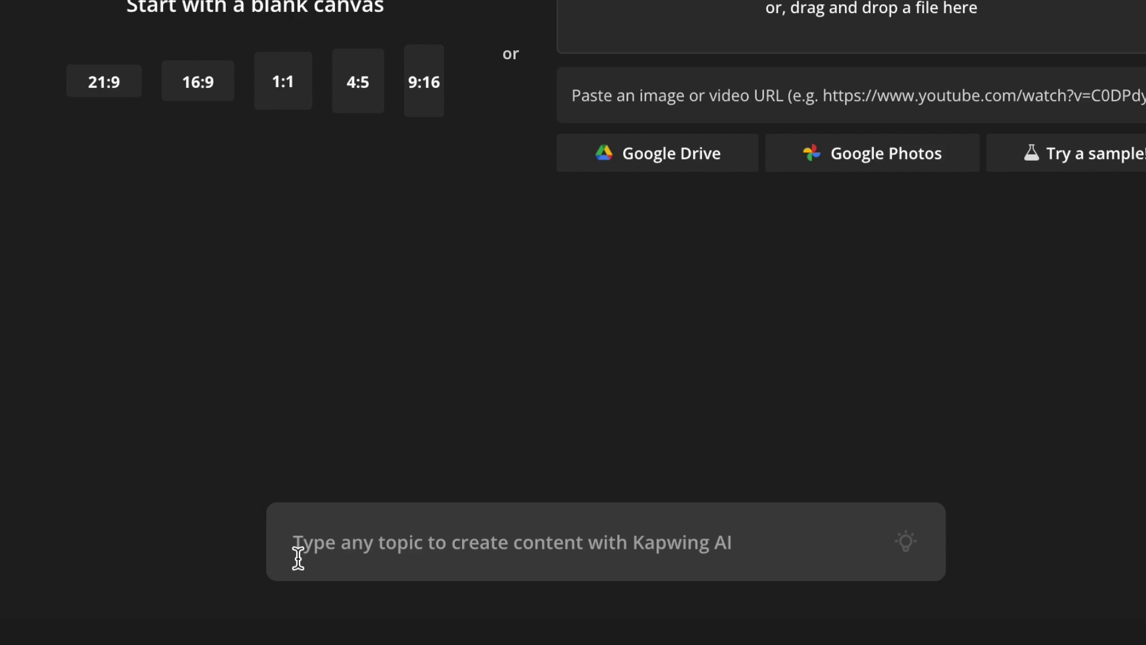
Step: Generate a 30-second Kapwing AI video about 'How to start a business'
click(425, 537)
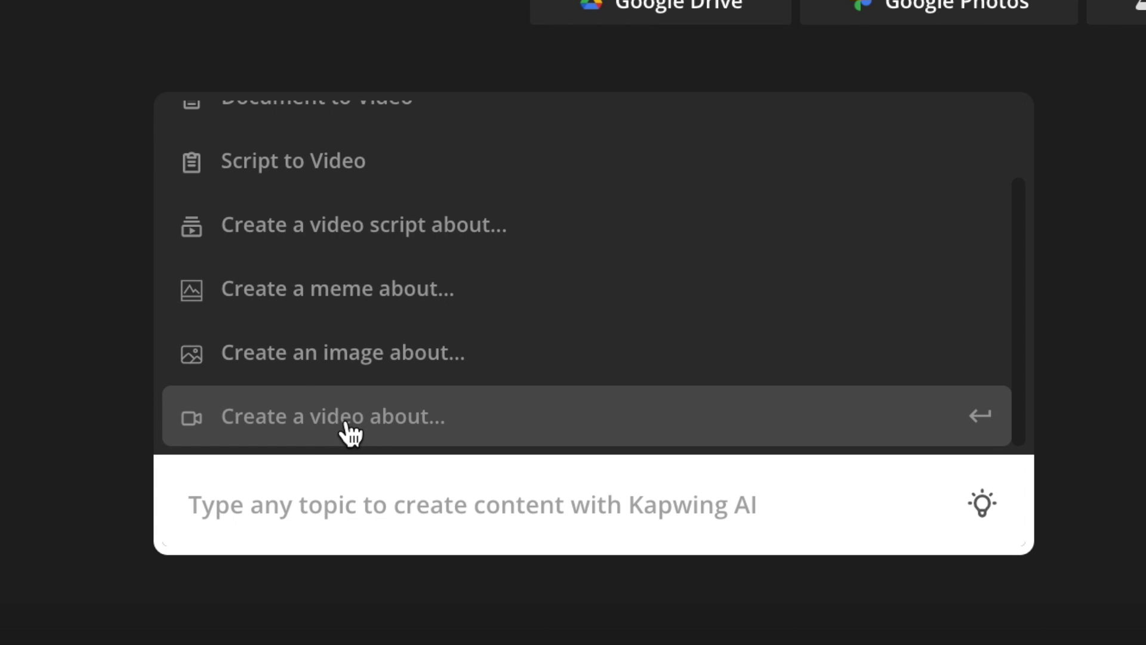
click(351, 430)
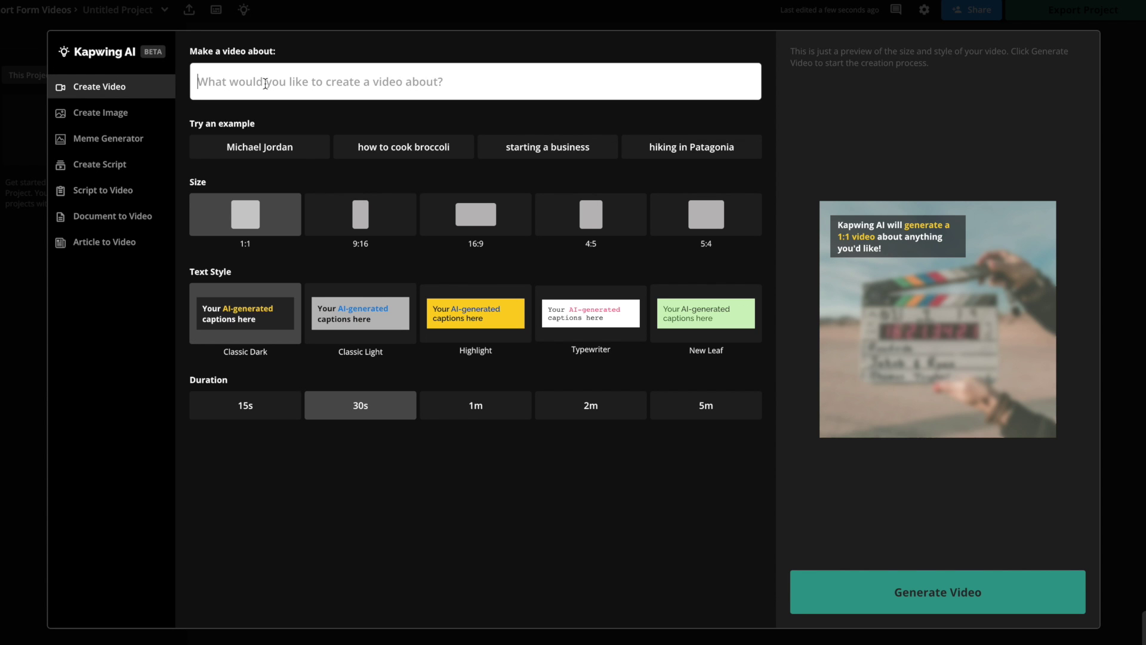
text(How to start a business)
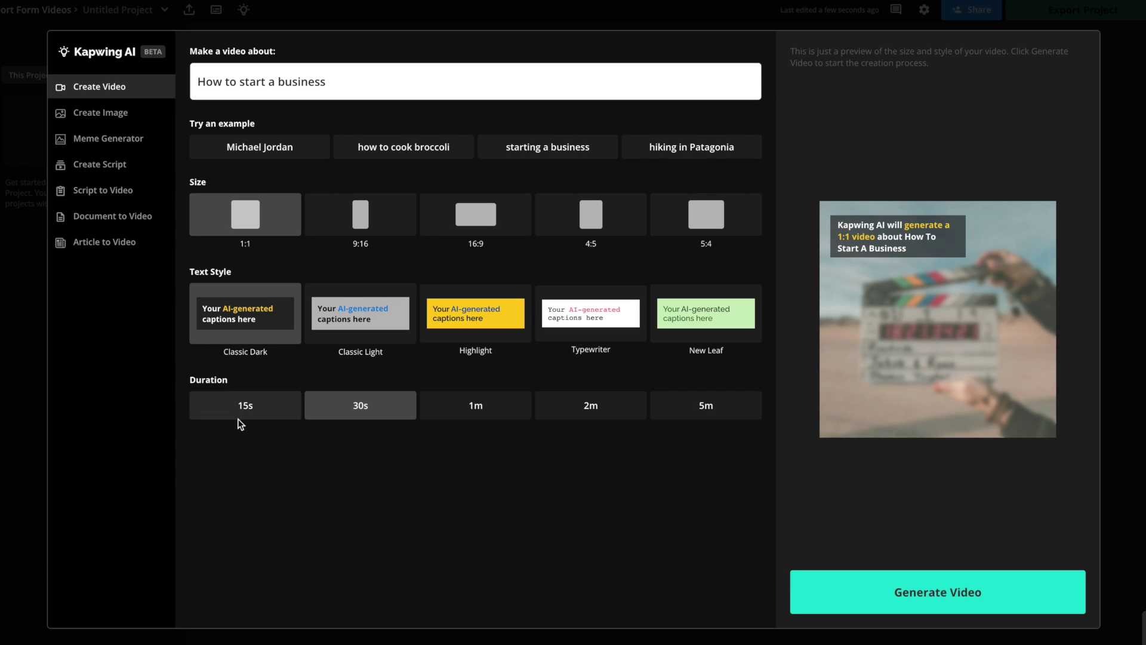
click(378, 410)
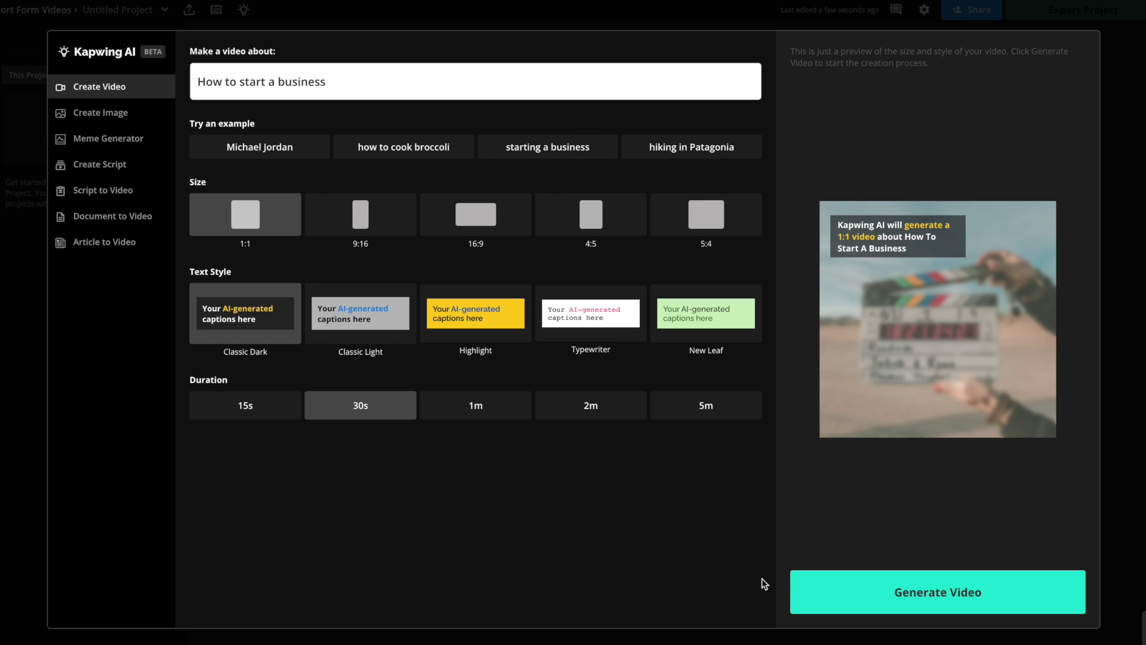
click(916, 605)
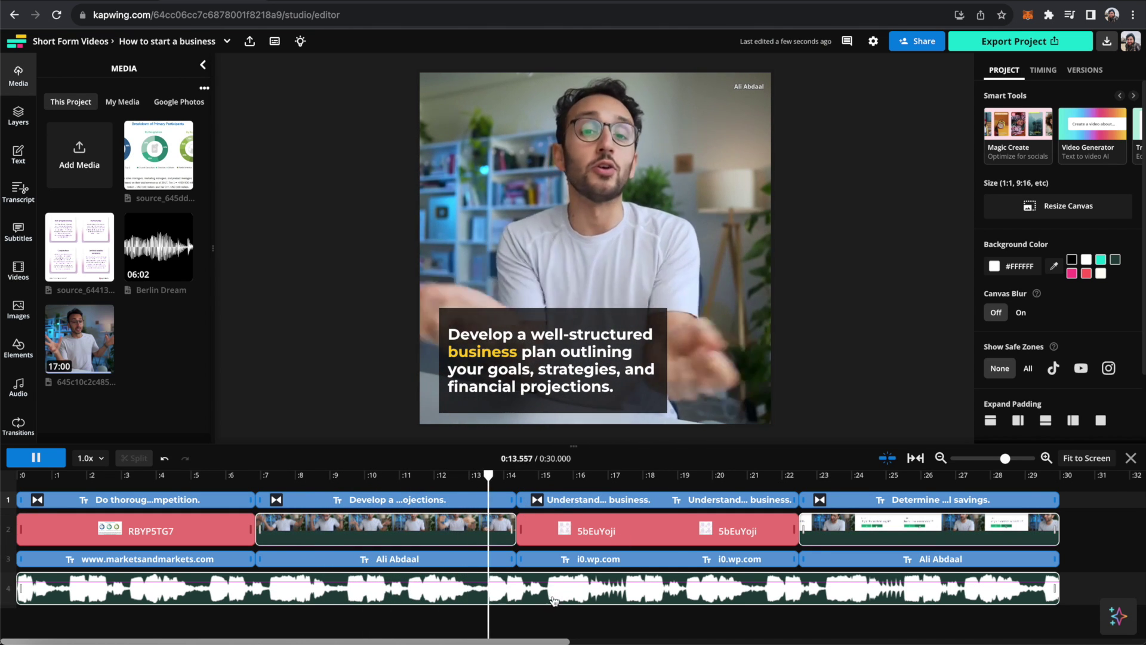
Step: Scrub the timeline to preview the chart, talking-head and business-structures slides
drag(205, 476, 238, 476)
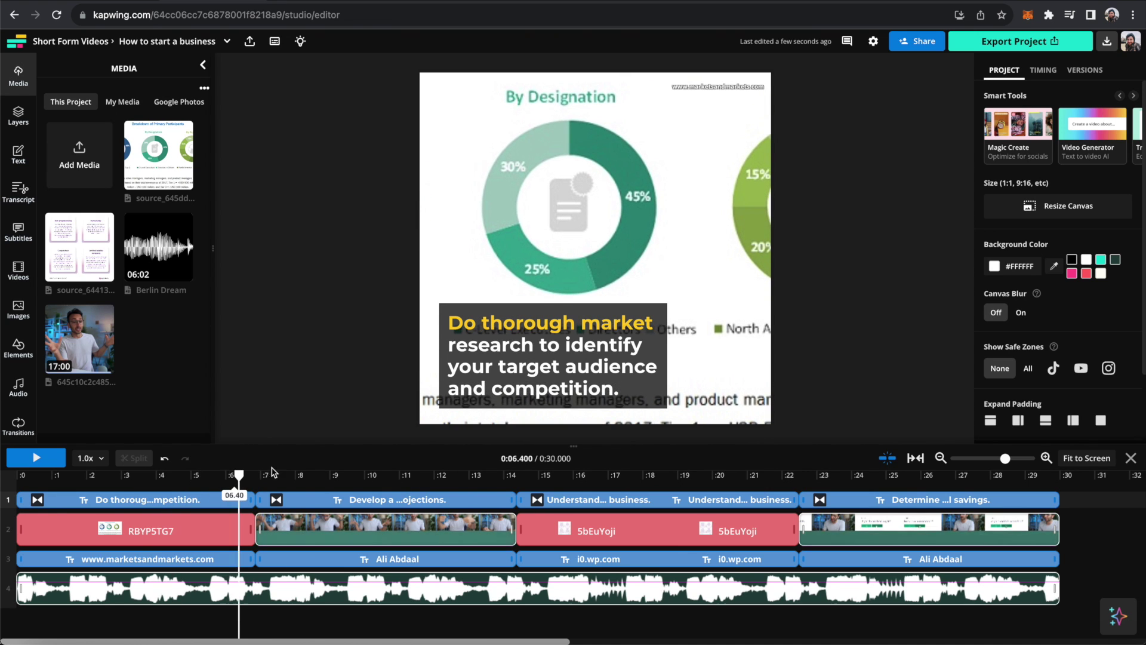
drag(322, 476, 341, 476)
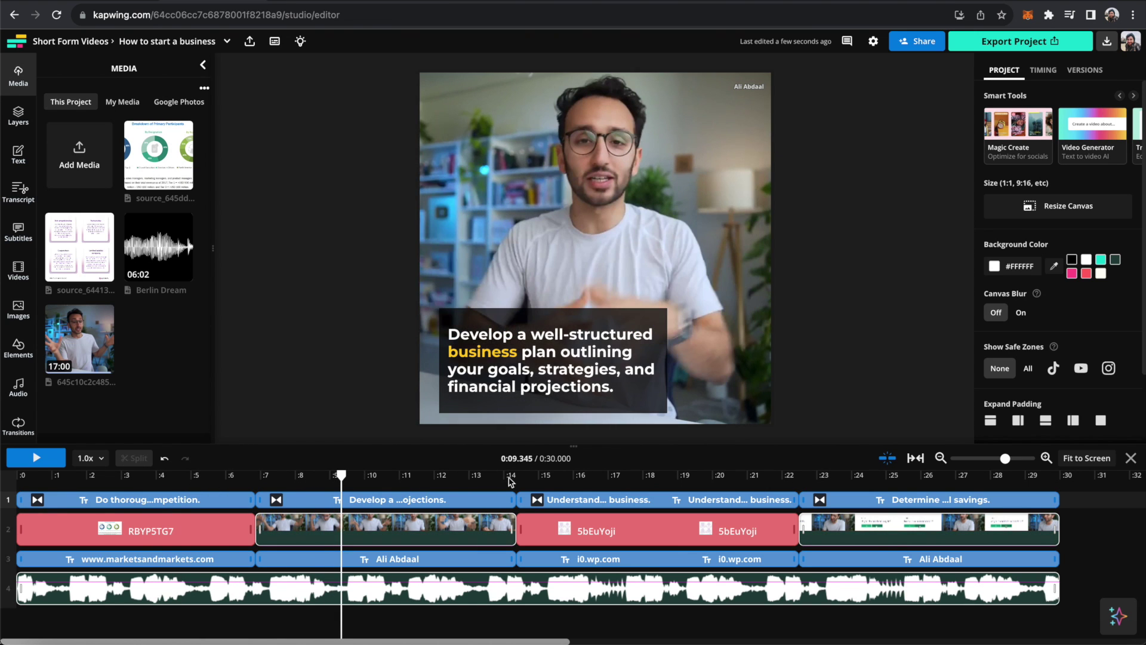
drag(541, 477, 561, 477)
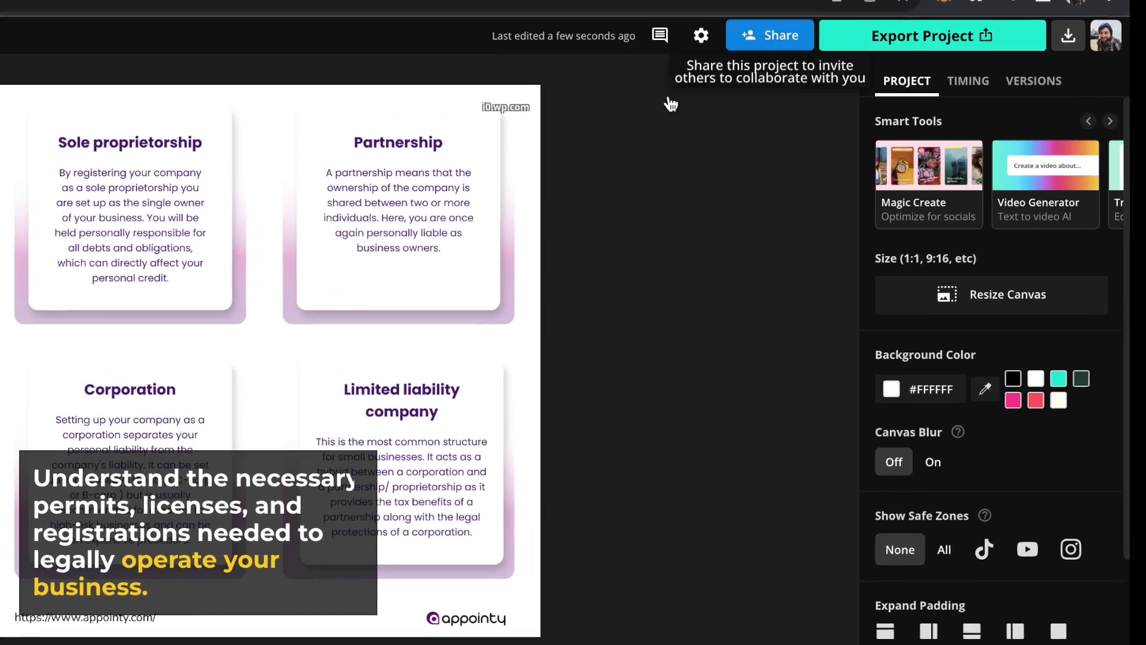
Step: Replace the RBYP5TG7 chart clip with an overhead desk stock video filling the canvas behind the captions
click(344, 592)
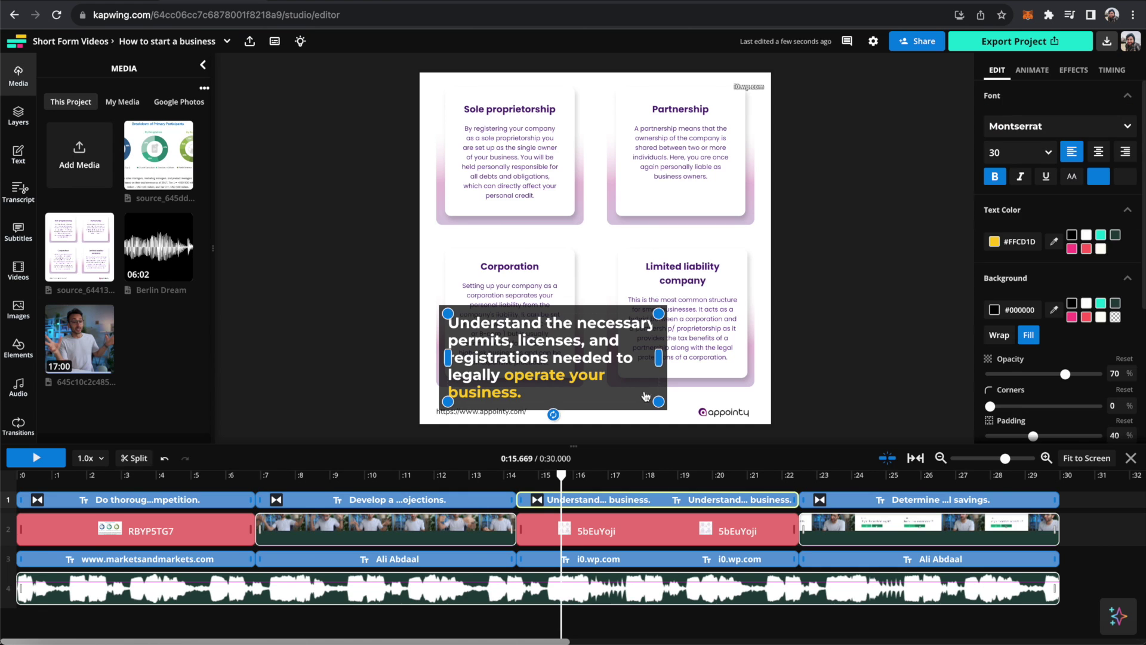
click(118, 531)
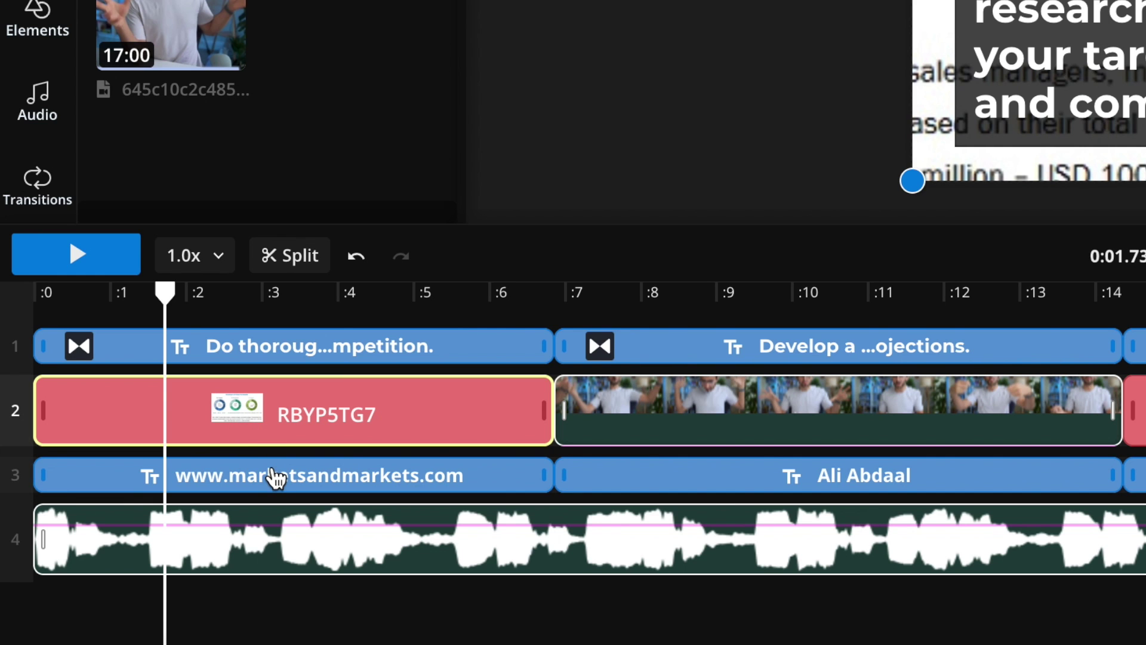
key(Delete)
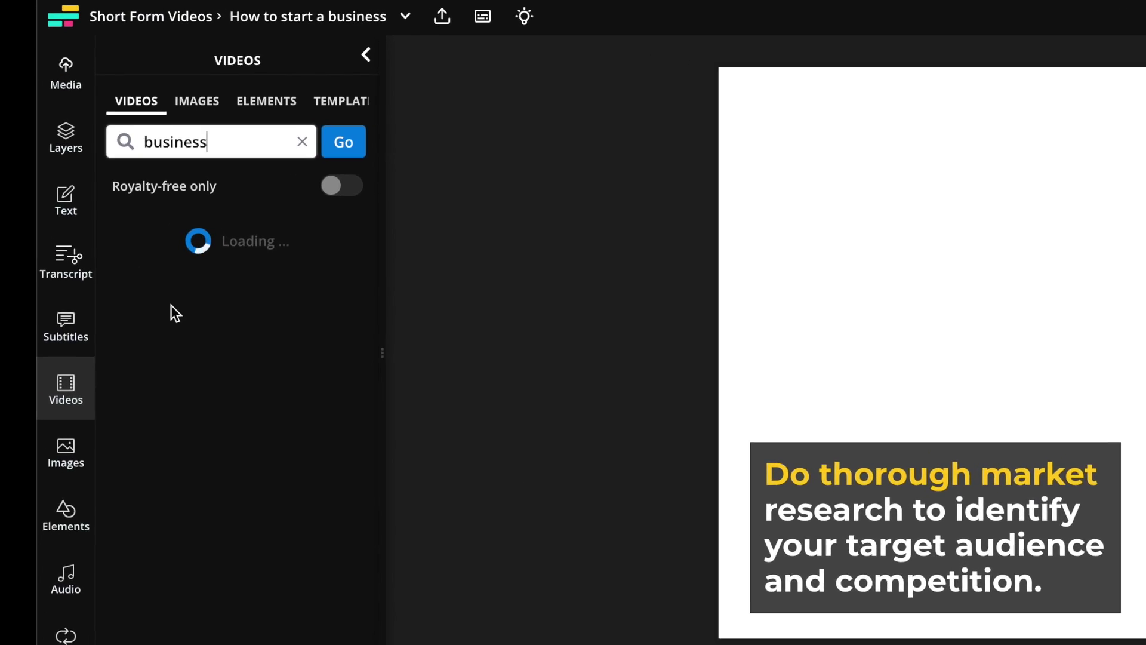
click(153, 251)
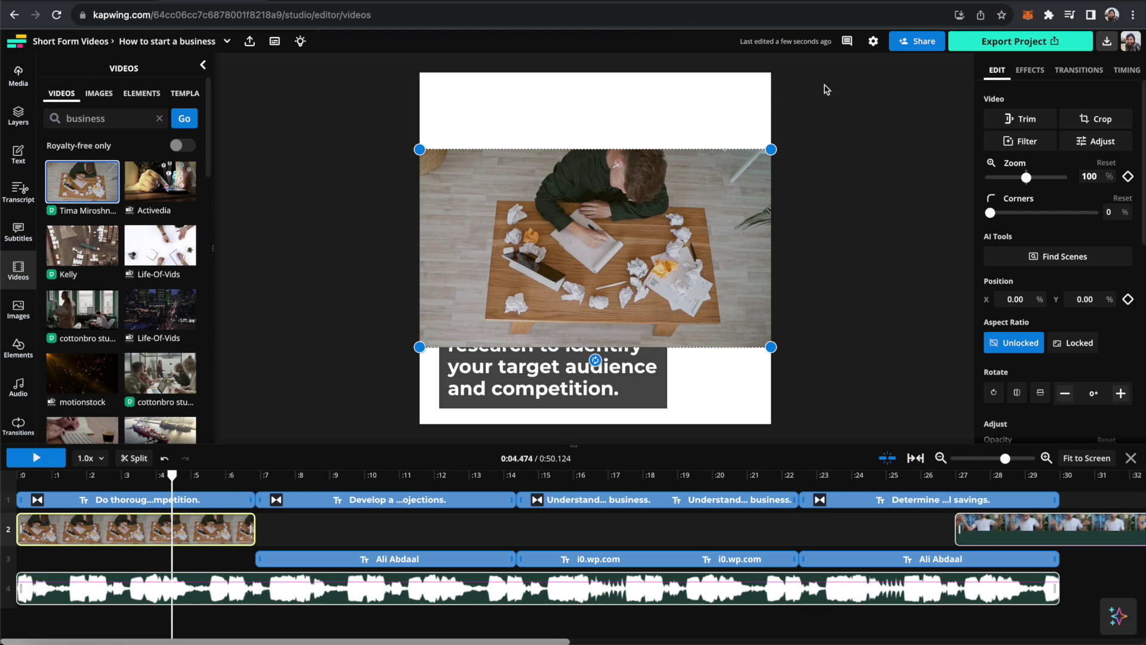
drag(767, 151, 770, 75)
scroll(1057, 268, down, 5)
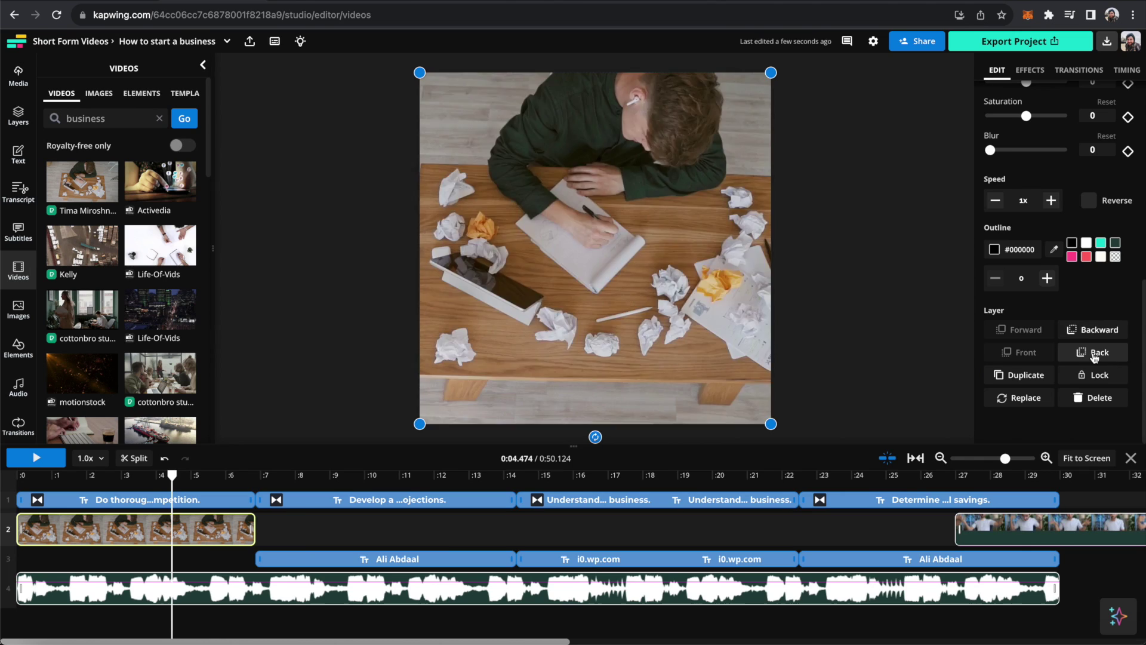
click(1098, 352)
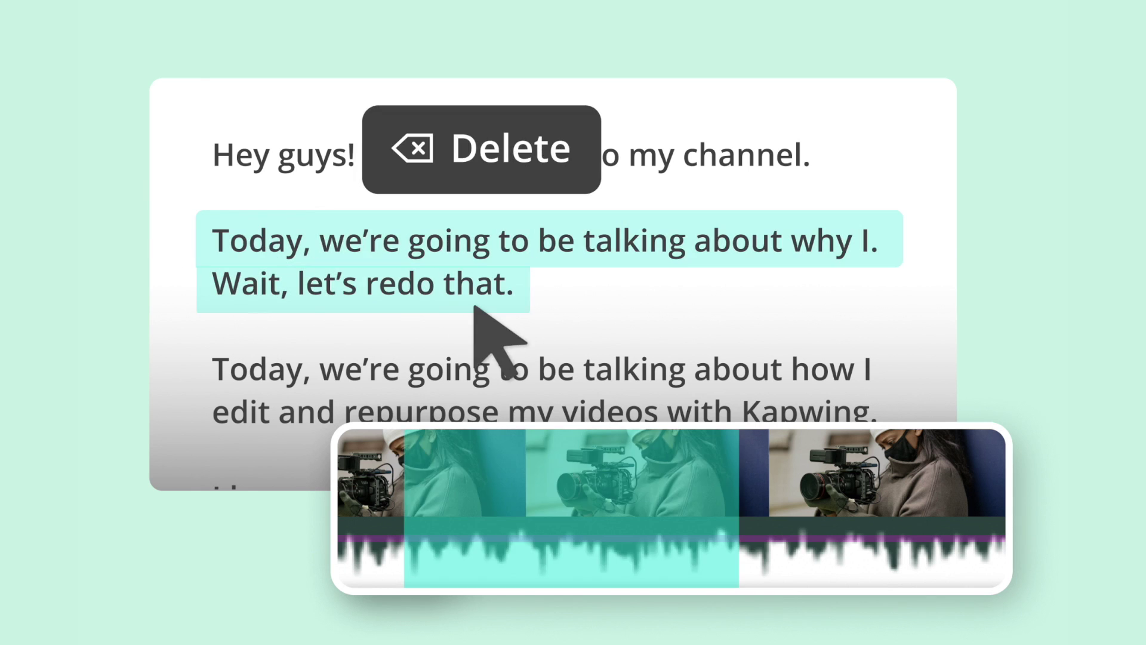
Step: Delete the redo sentence and all transcript text except the 7-second closing paragraph
click(518, 192)
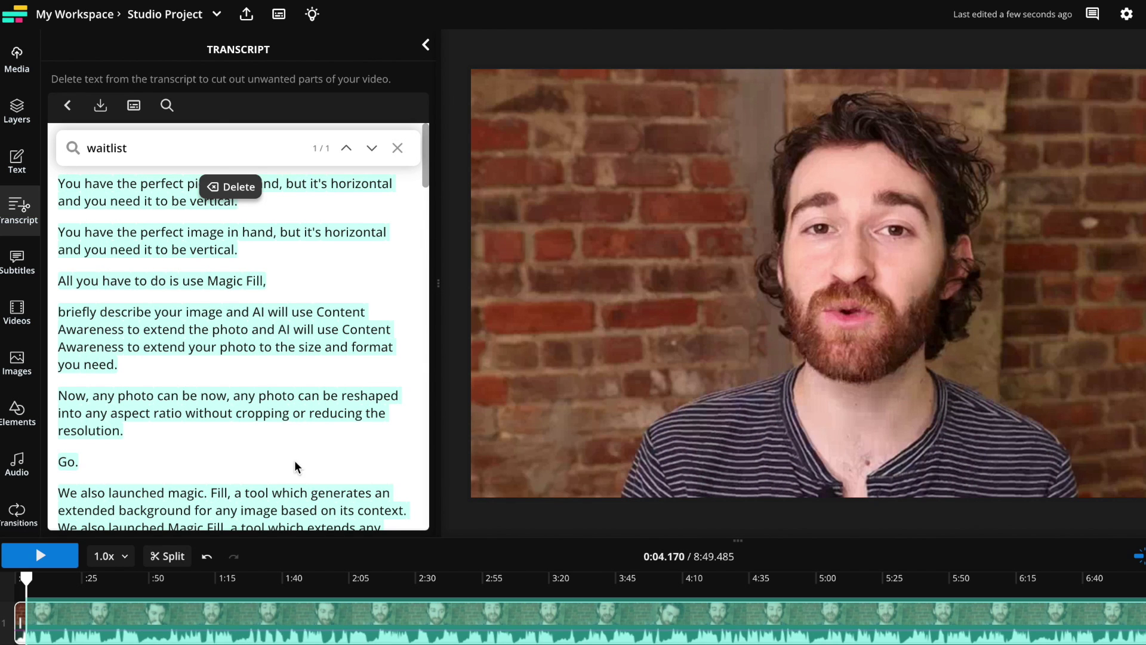
click(234, 189)
click(31, 612)
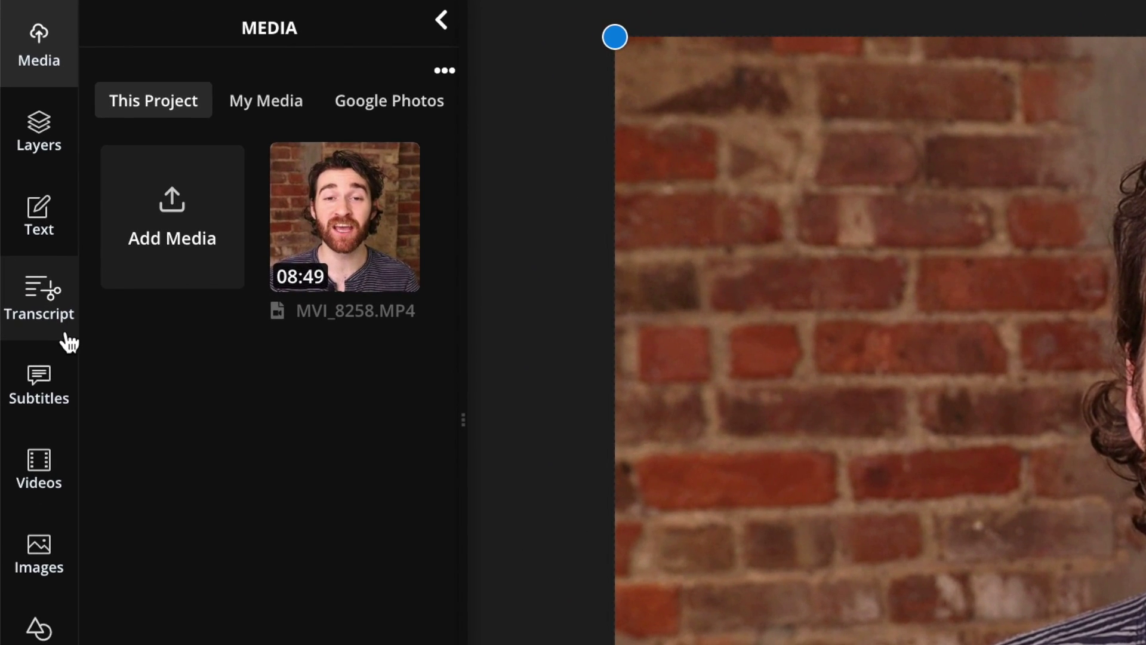
Step: Generate an English (United States) transcript for the brick-wall studio video
click(70, 340)
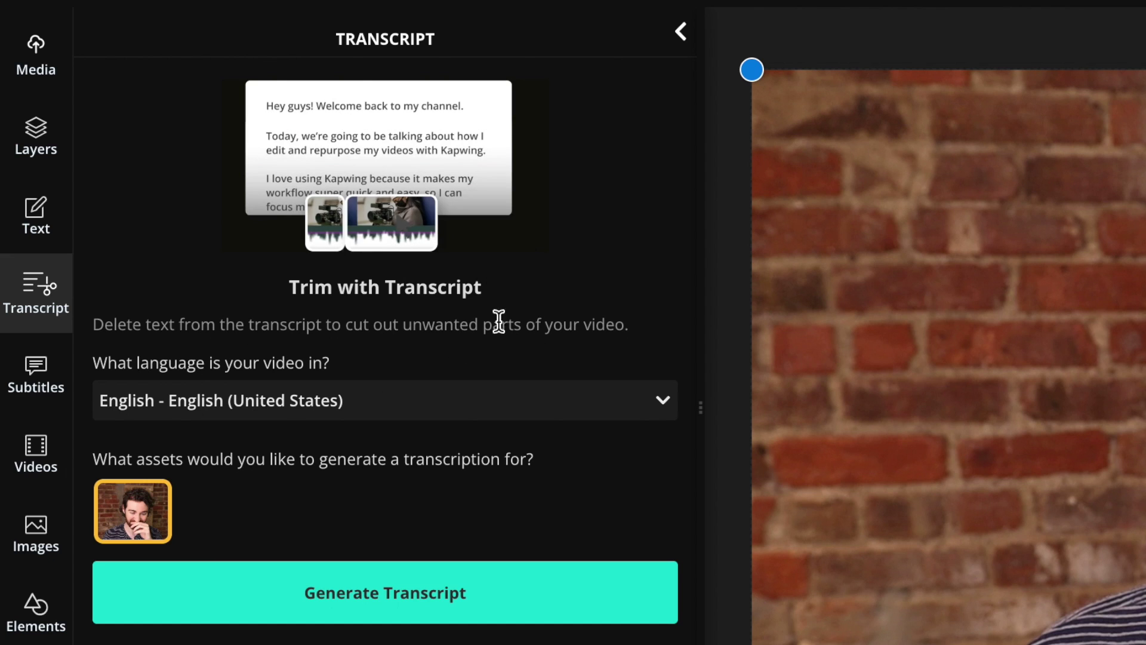
click(449, 597)
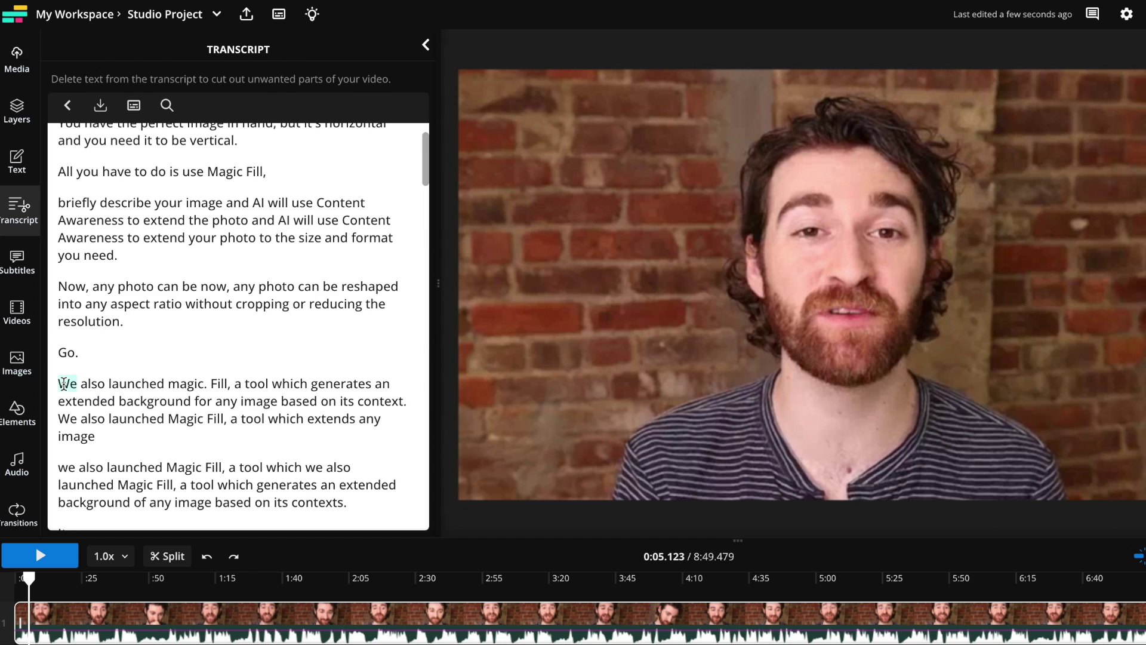
Step: Cut the repeated Magic Fill passage and the stray word 'Go.' from the transcript and video
drag(64, 383, 164, 442)
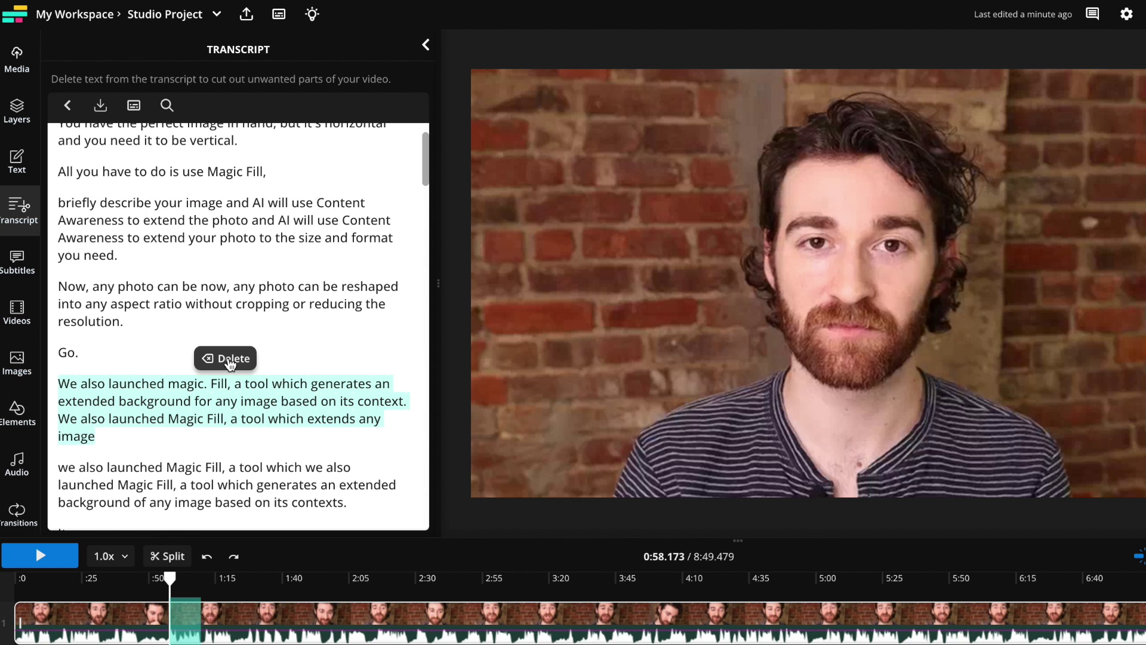
key(Delete)
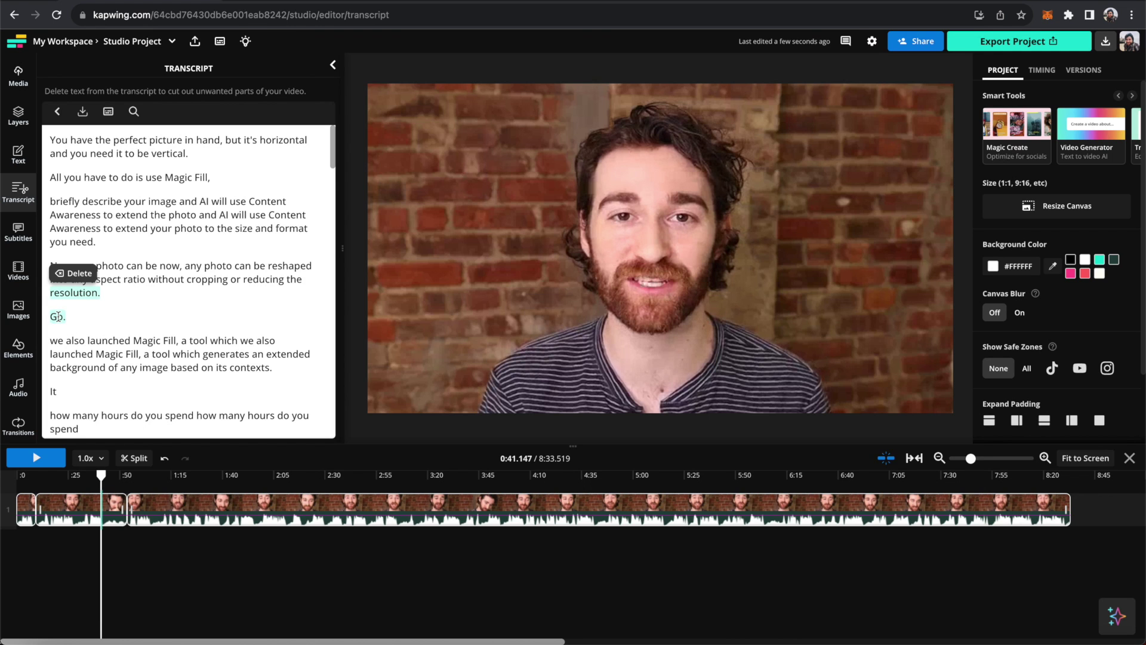
click(58, 316)
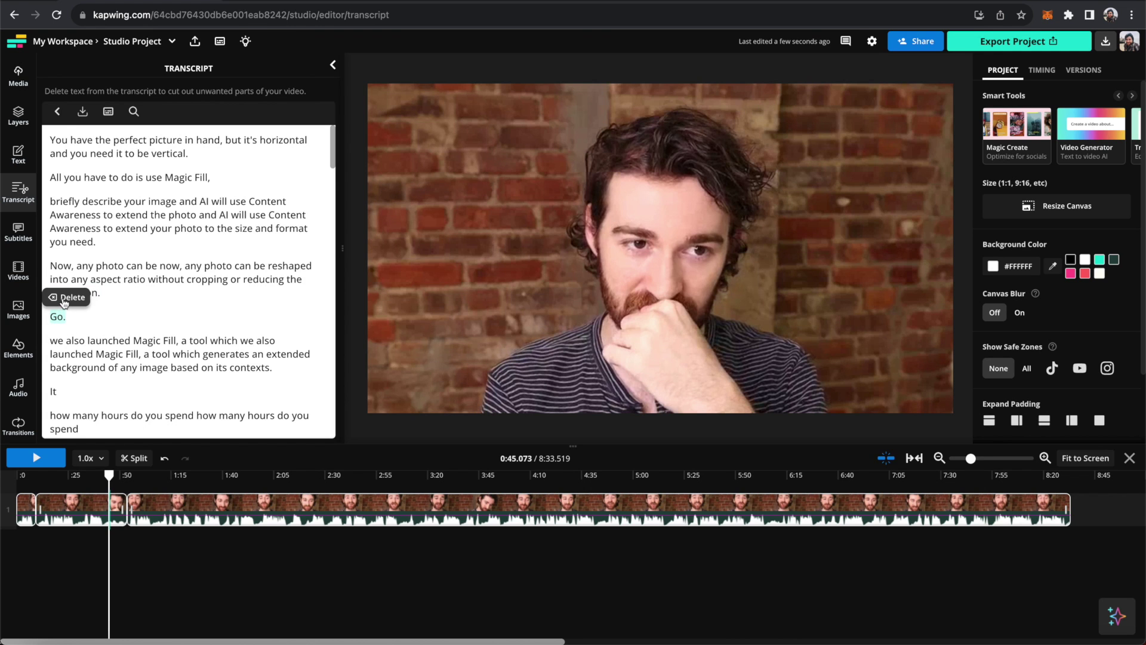
click(65, 298)
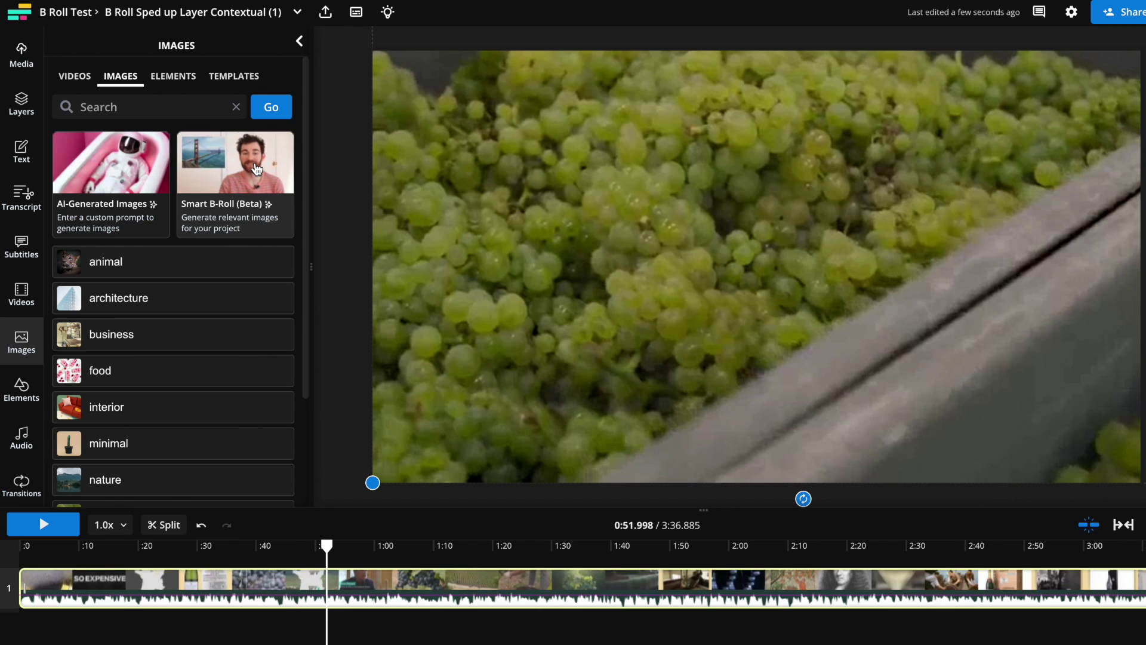
Step: Add all Smart B-Roll images as a layer and preview them around 1:51
click(257, 169)
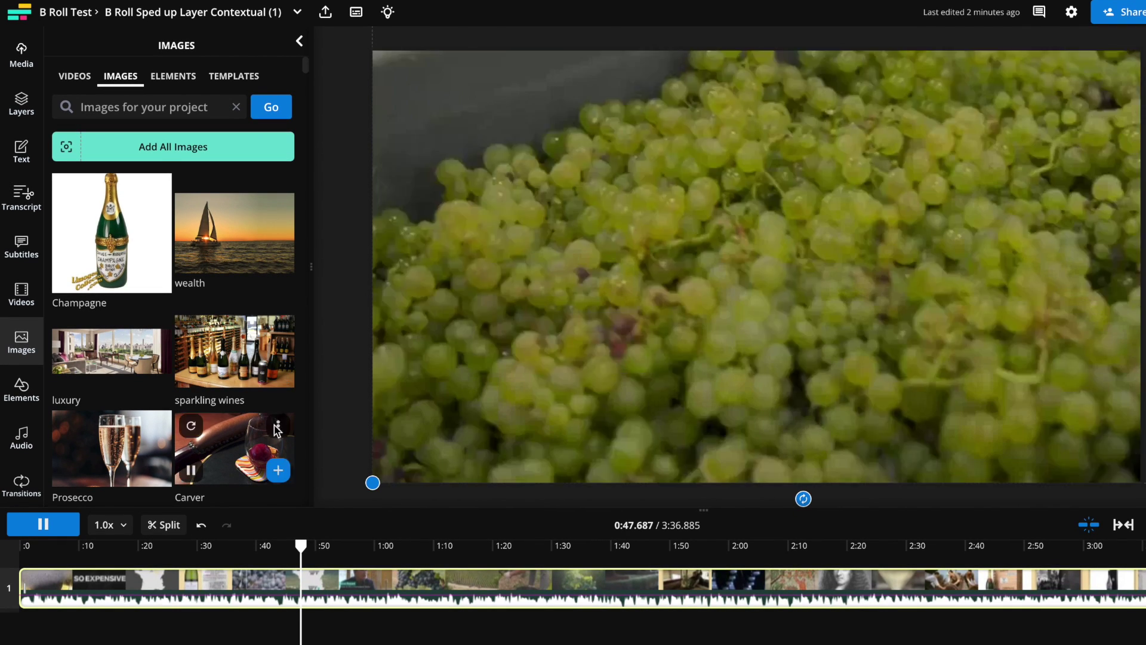
click(161, 149)
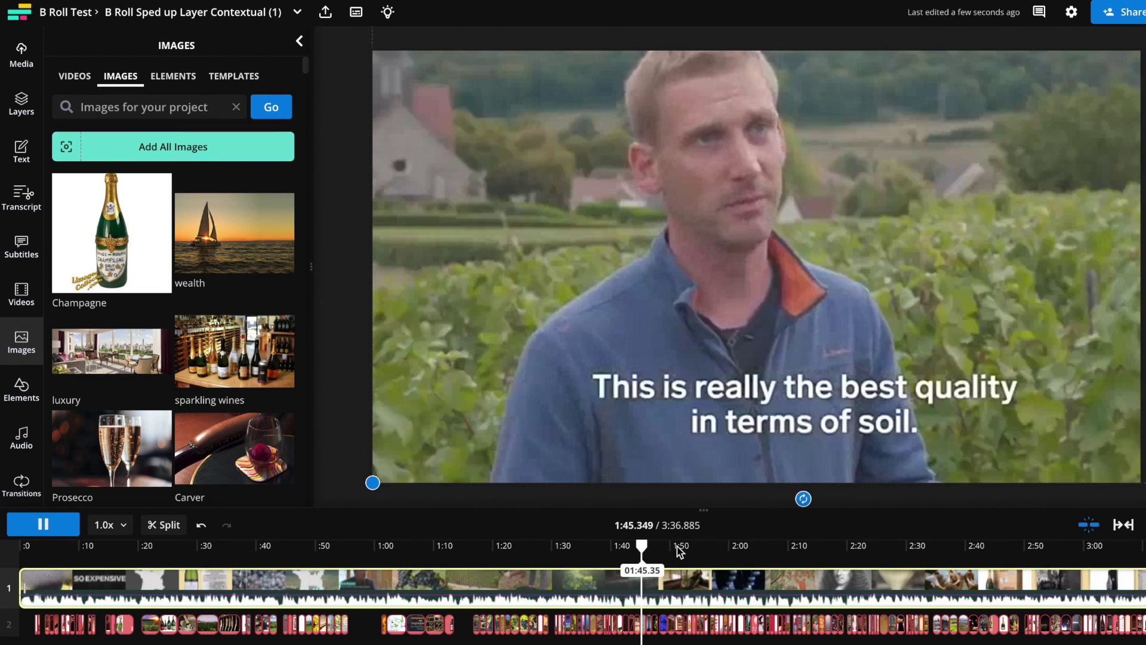
click(677, 546)
key(space)
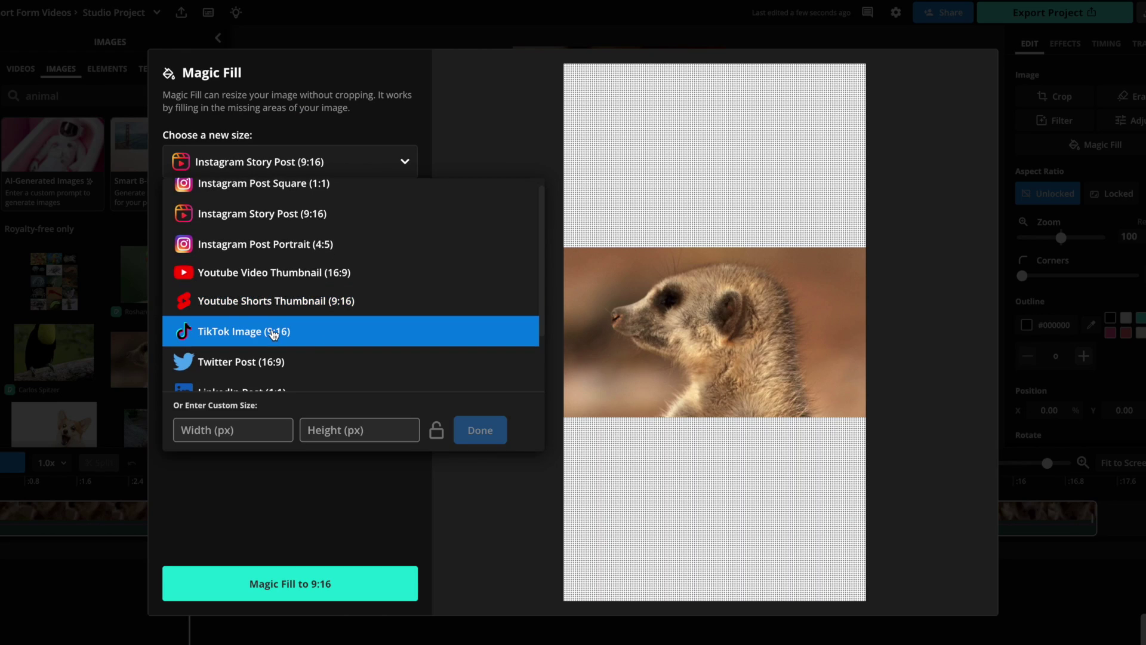
Step: Magic Fill the meerkat photo to TikTok Image (9:16) and add the result to the project
click(274, 333)
click(271, 246)
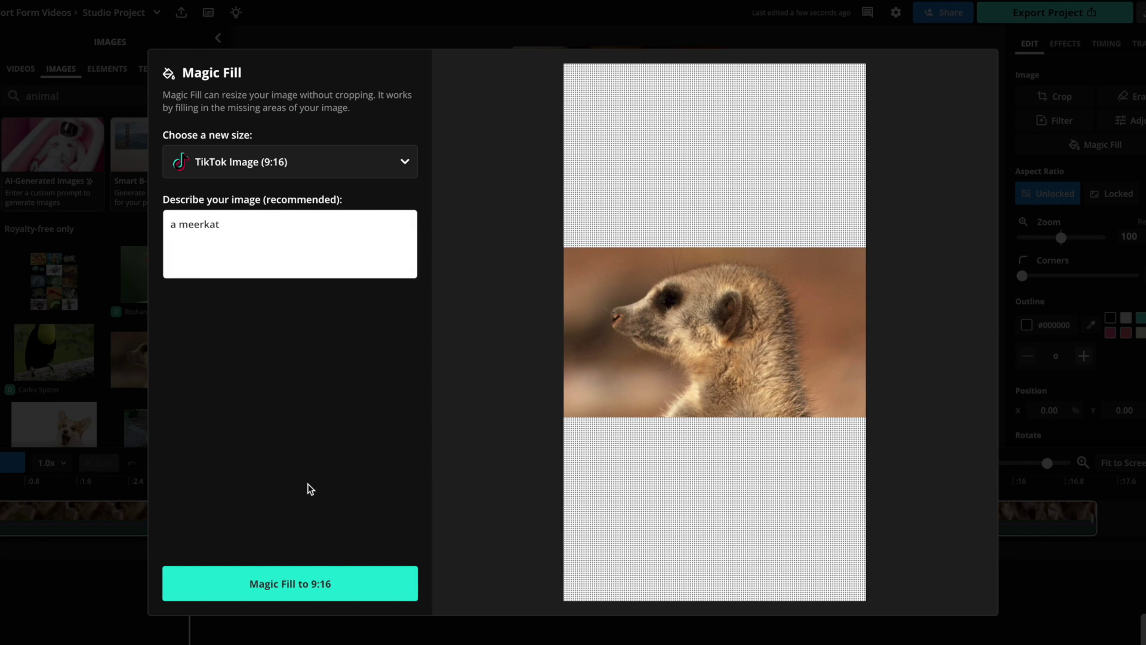
click(290, 598)
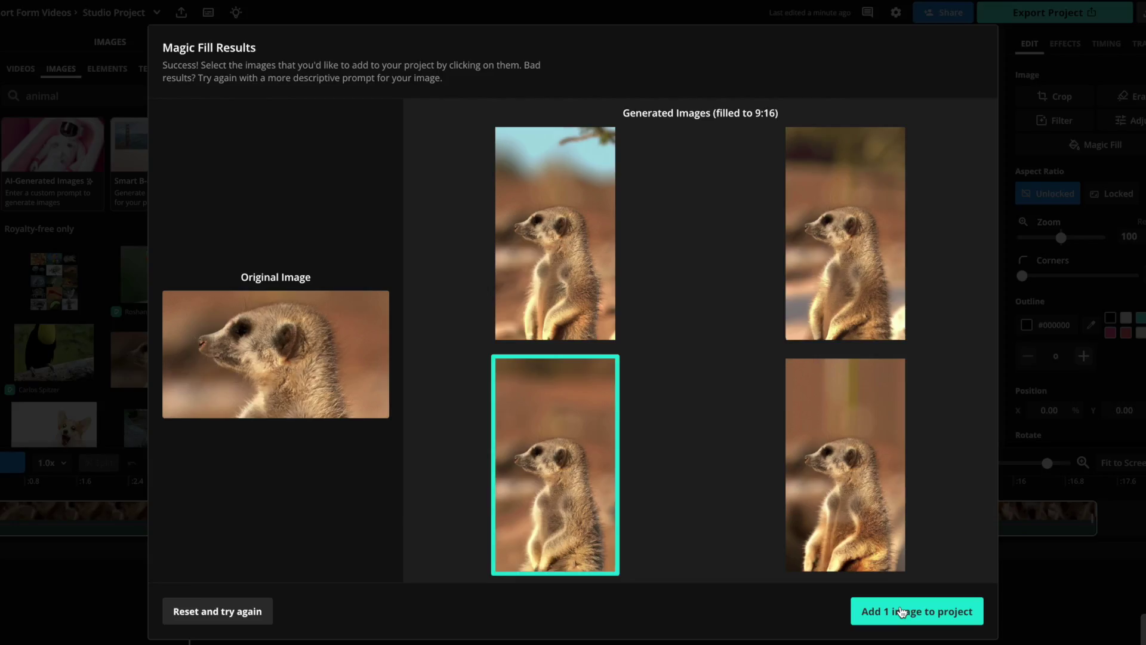
click(901, 612)
click(821, 281)
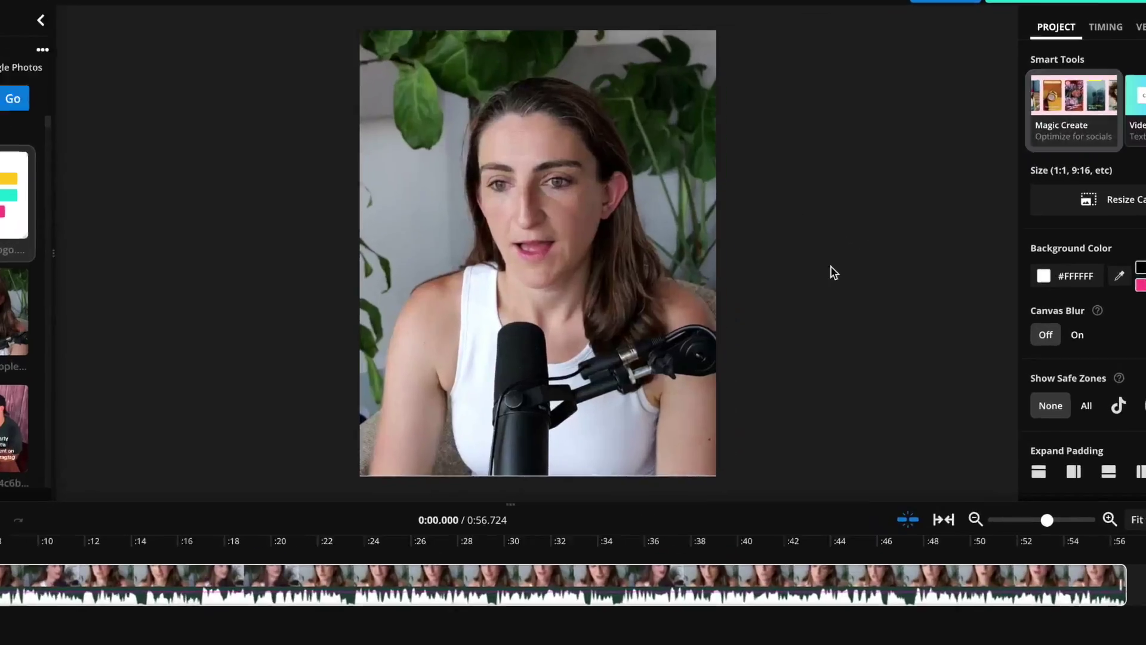
Step: Apply the green-boxed subtitle style with progress bar and play the video to preview it
click(1060, 134)
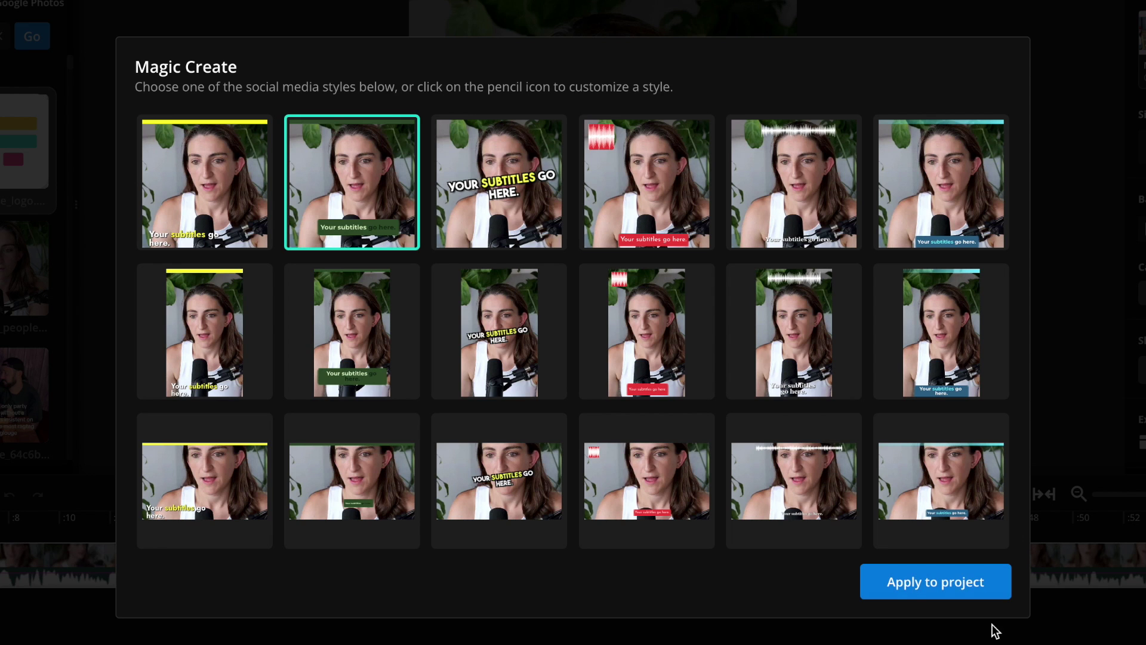
click(935, 583)
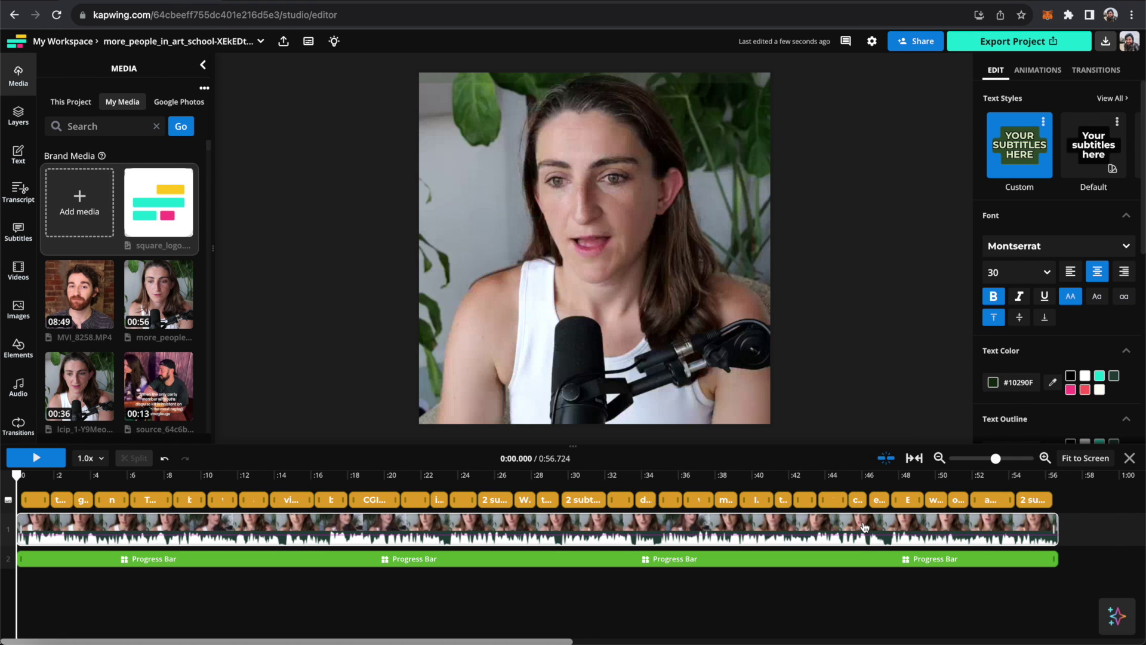
key(space)
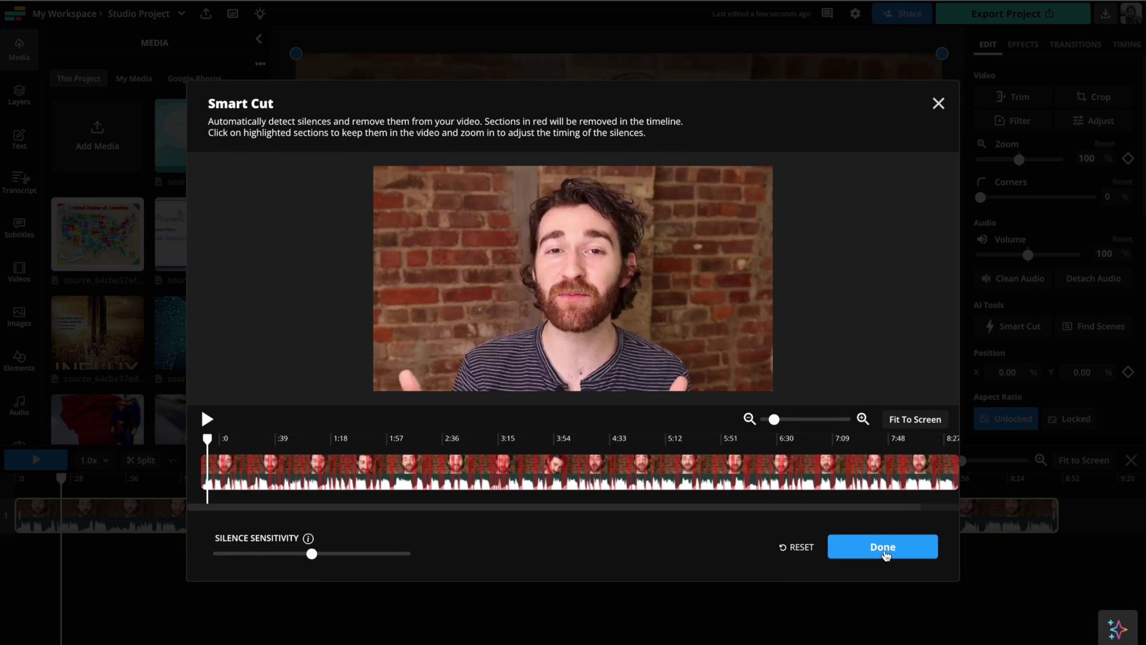
Step: Confirm Smart Cut at the default silence sensitivity to remove the silences
click(883, 547)
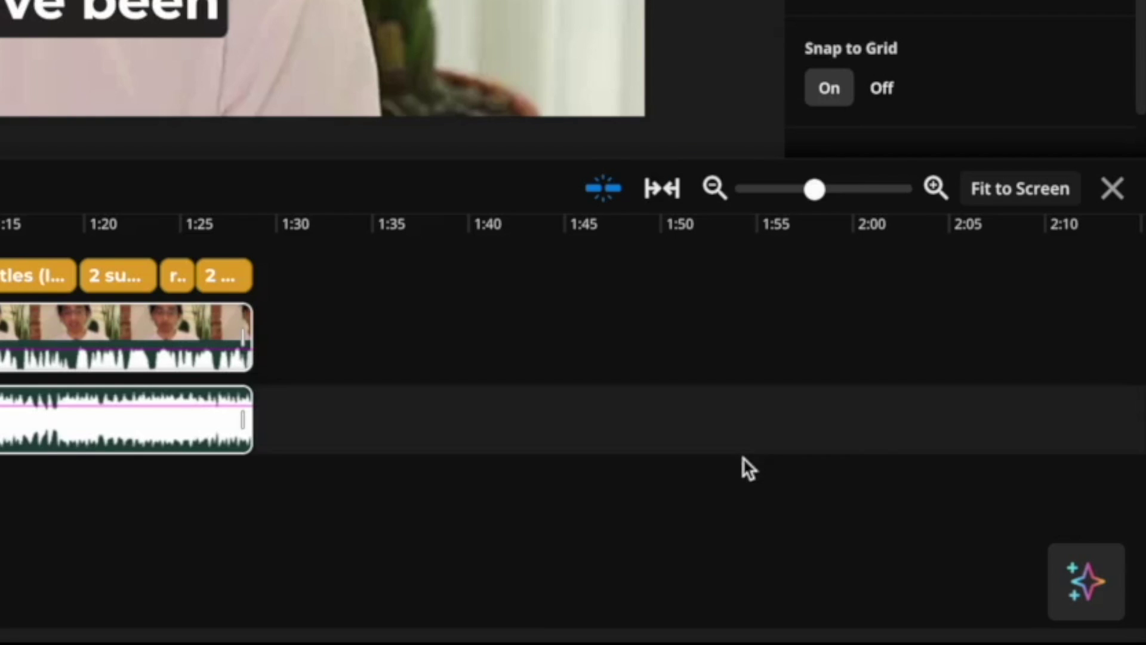
Step: Open the Copilot chat panel with the sparkle button at the bottom right of the editor
click(1085, 577)
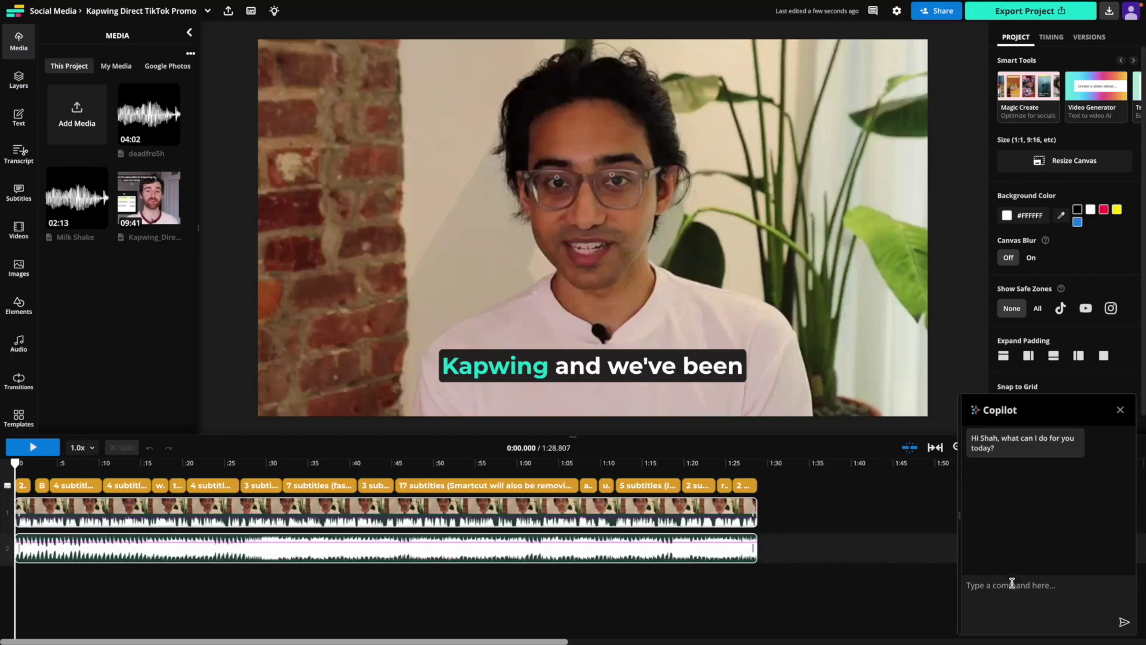
Step: Ask Copilot 'Can you turn down the music?' and 'Can you resize my video for TikTok?'
click(1012, 583)
text(Can you turn down the mus)
text(ic?)
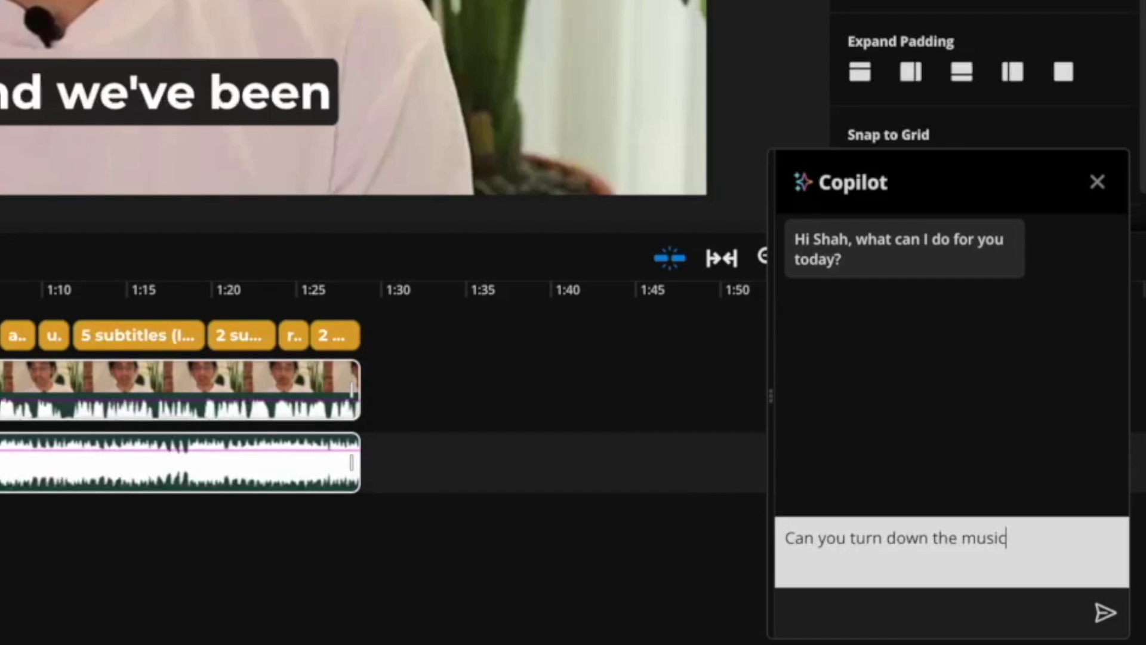
key(Return)
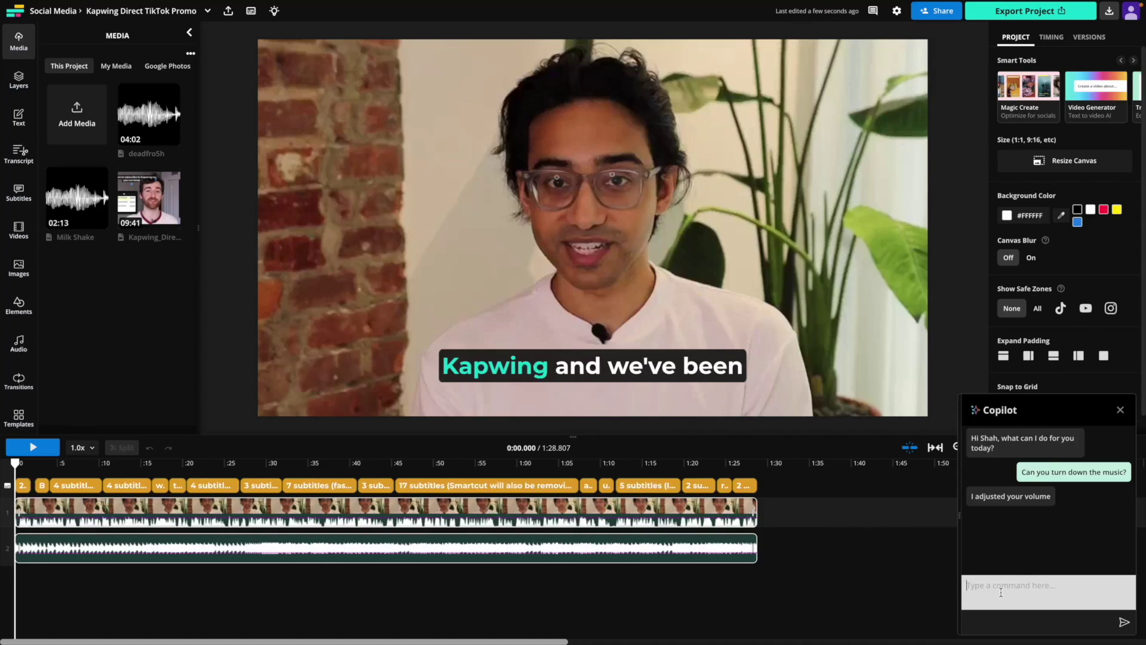
text(Can y)
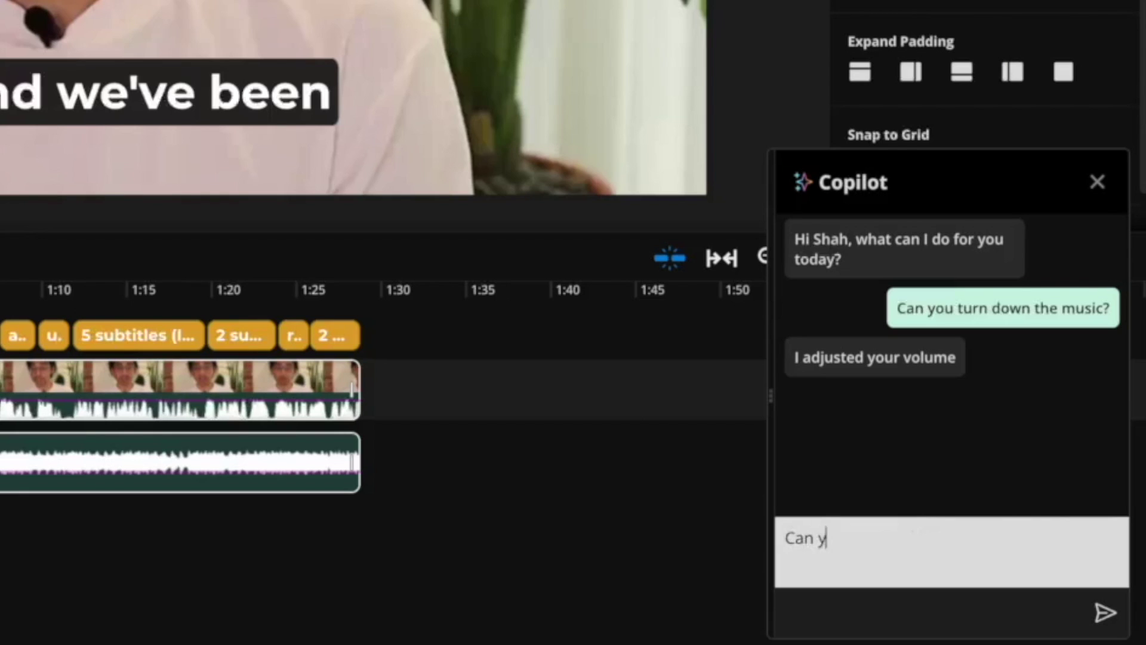
text(ou resize my video for TikTok?)
key(Return)
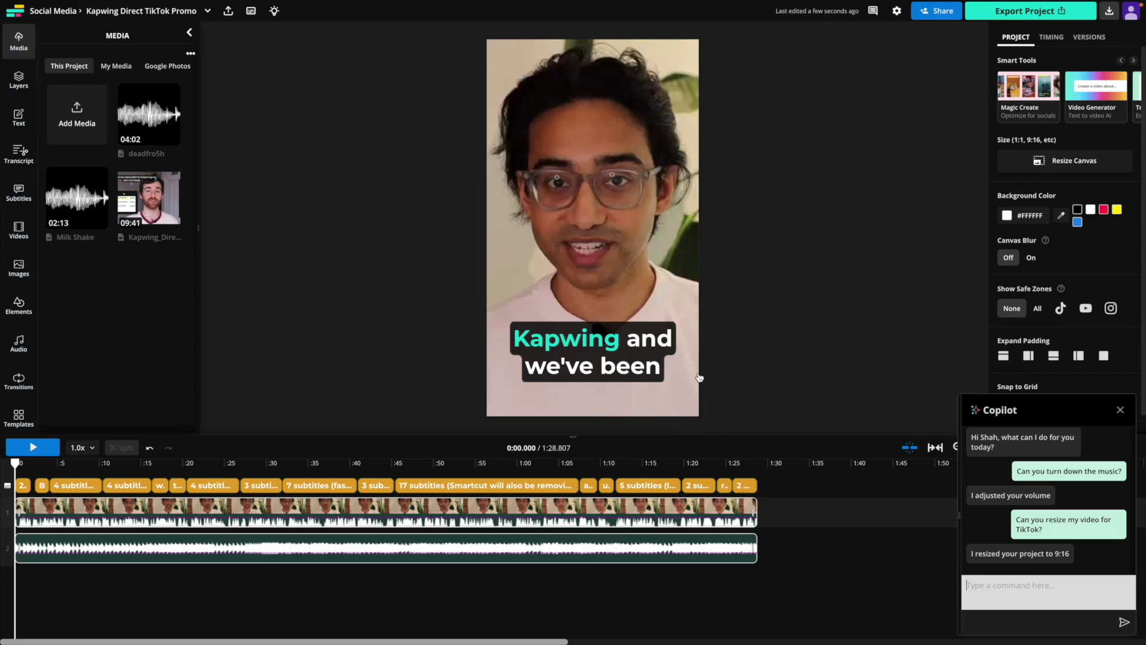
Step: Ask Copilot to add a video fade to the beginning, then scrub back to the start
text(C)
text(an you a)
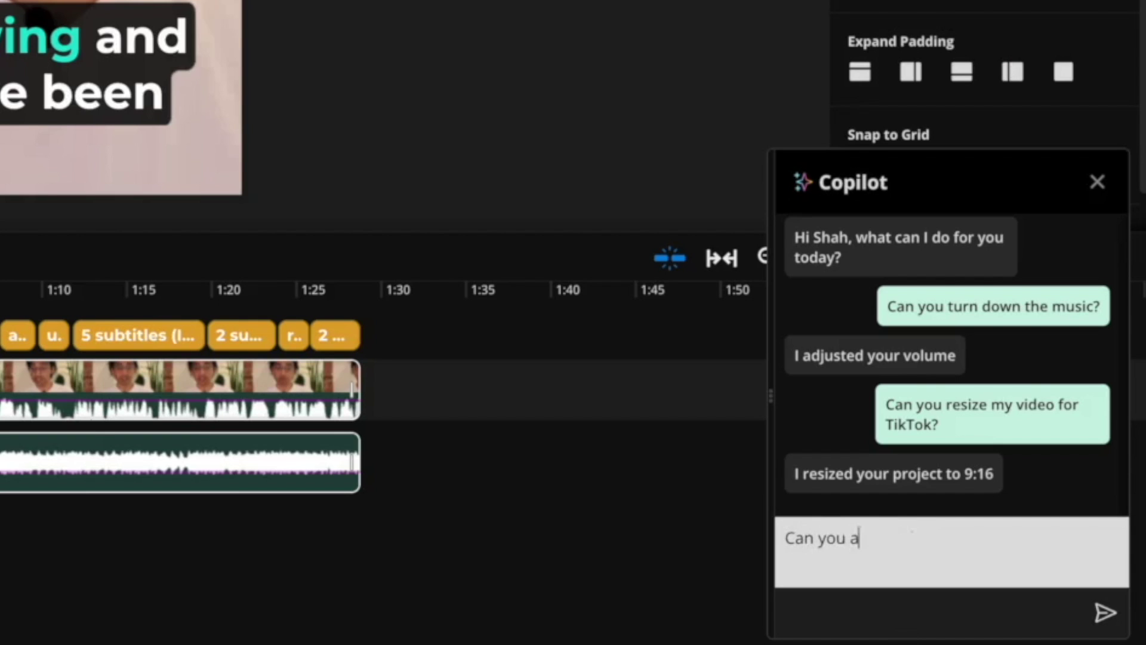
text(dd a video fade to the beginning of my video?)
key(Return)
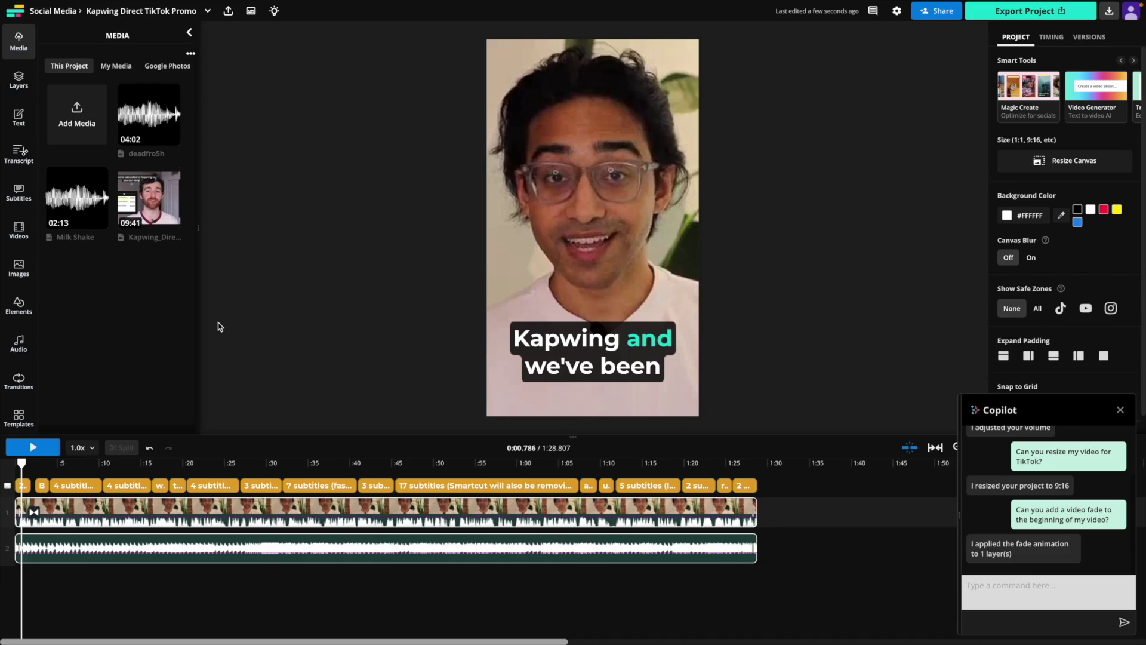
drag(22, 463, 17, 462)
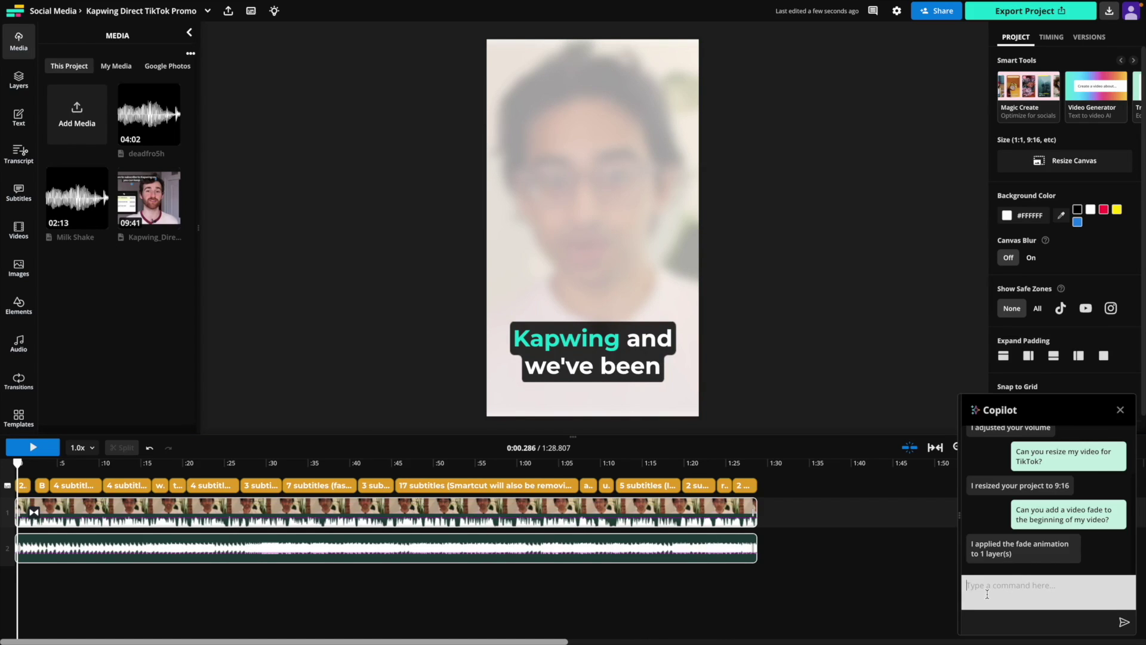
Step: Ask Copilot 'Can you make my canvas black?' and preview the opening fade-in
text(C)
text(an you make my canvas )
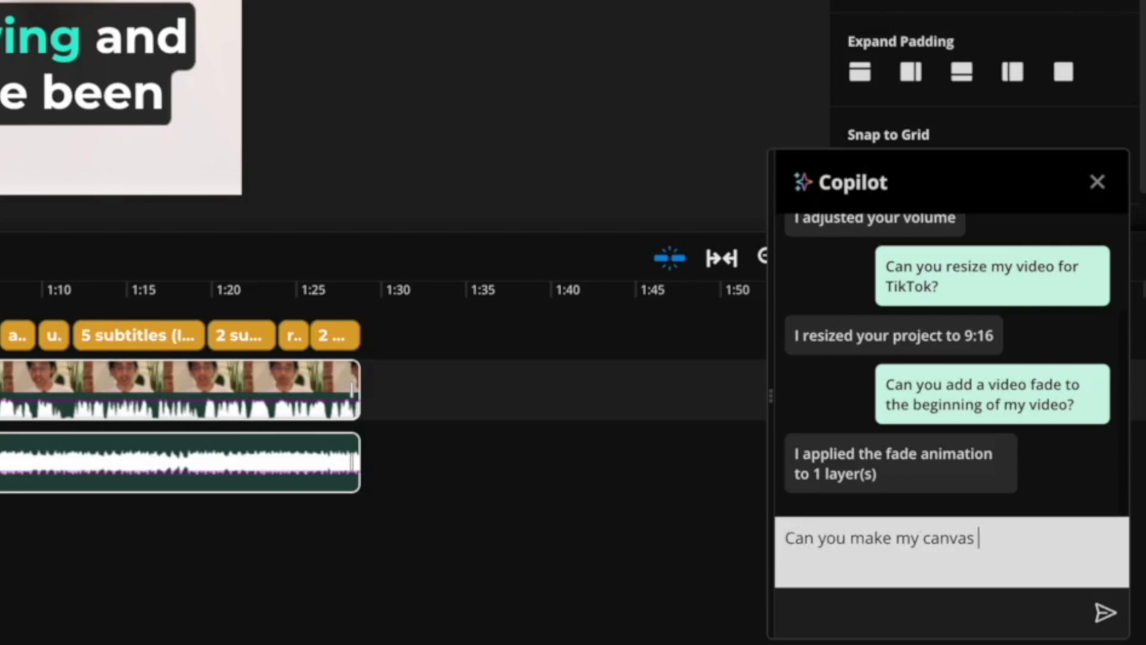
text(black?)
key(Return)
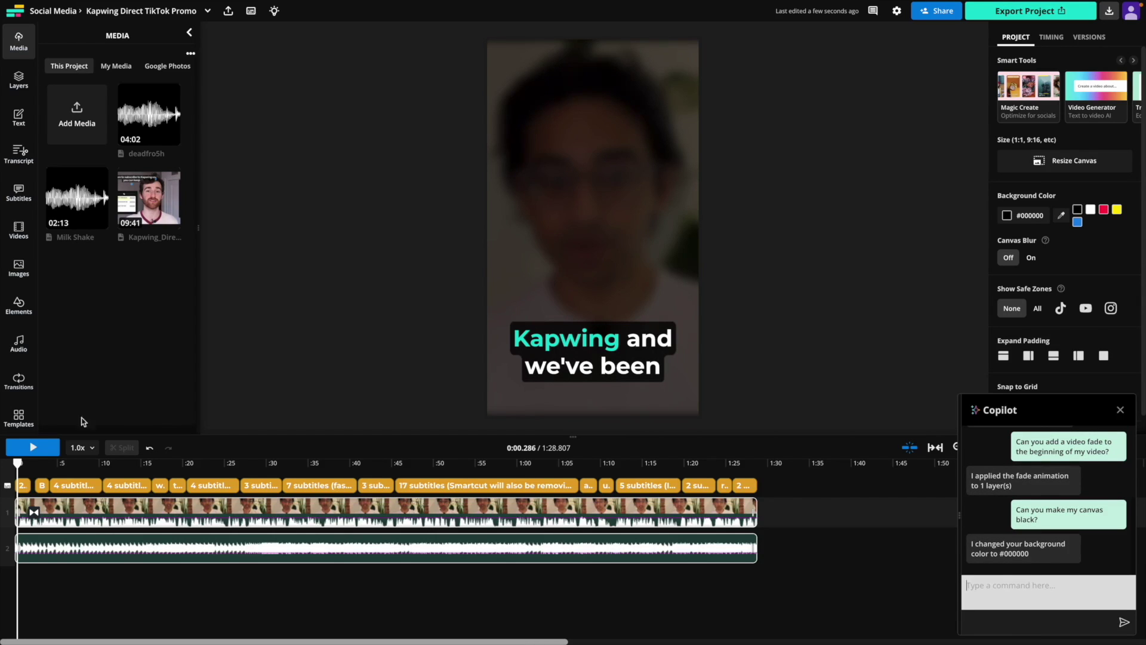
drag(18, 464, 29, 464)
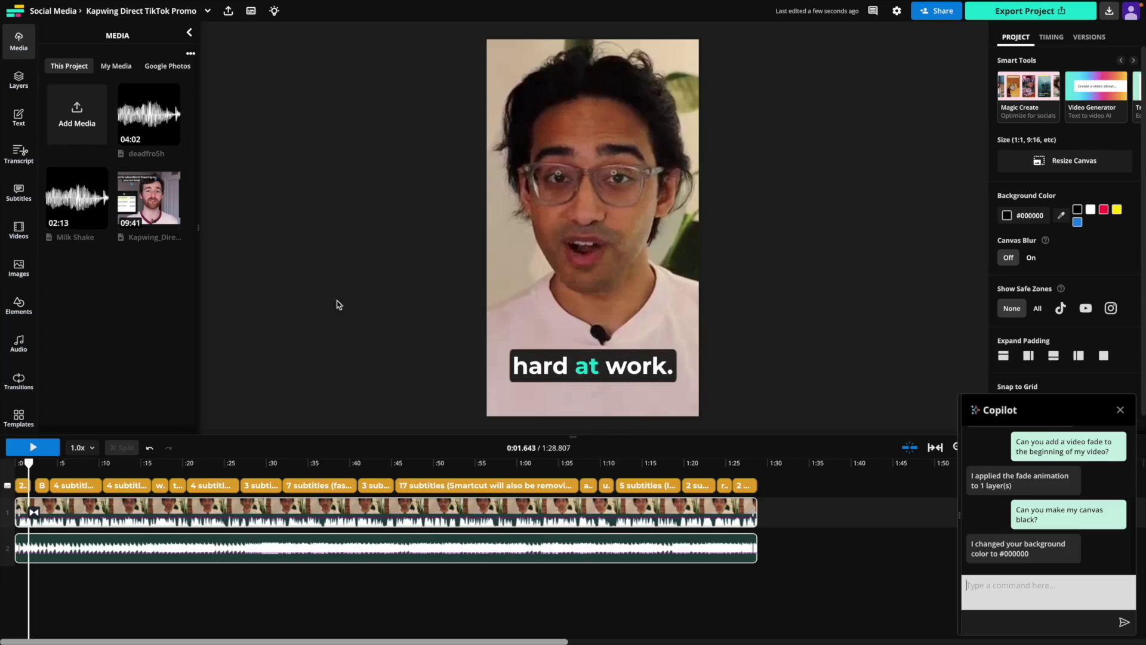